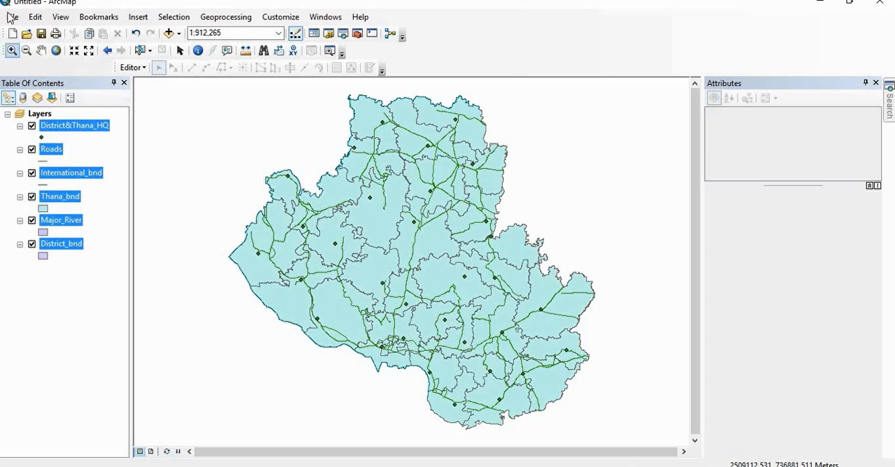
Step: Symbolize the District&Thana_HQ layer with the Square 1 marker in red
right_click(77, 128)
left_click(91, 271)
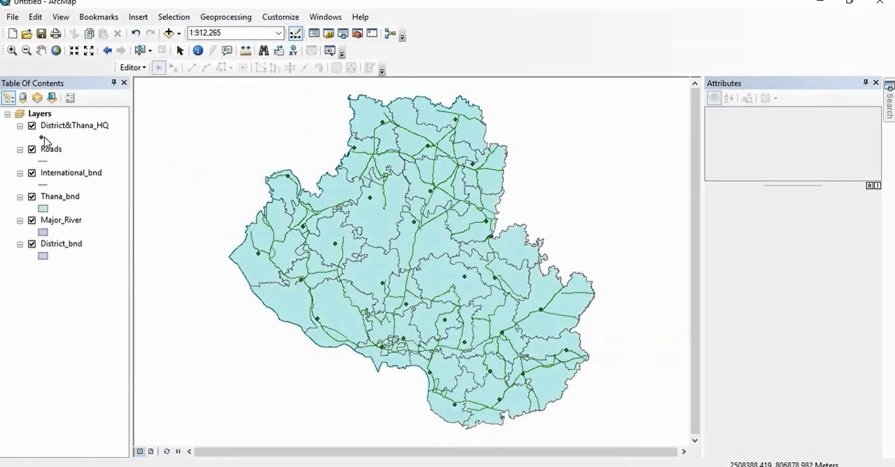
double_click(42, 137)
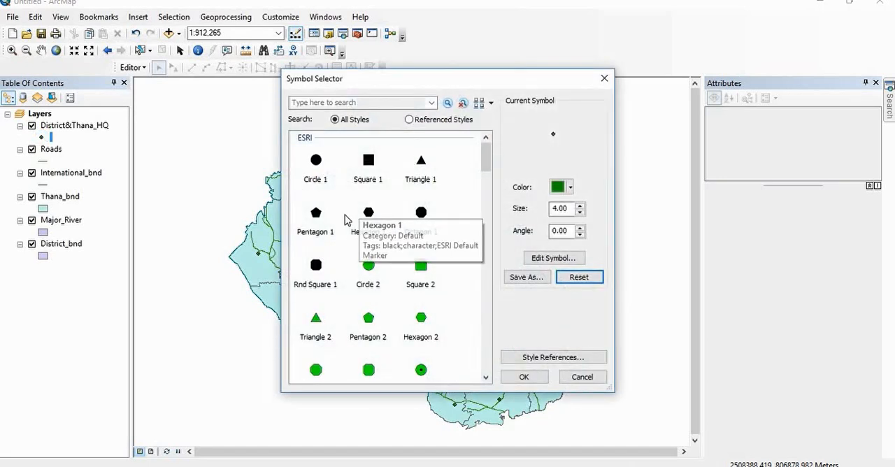
left_click(369, 163)
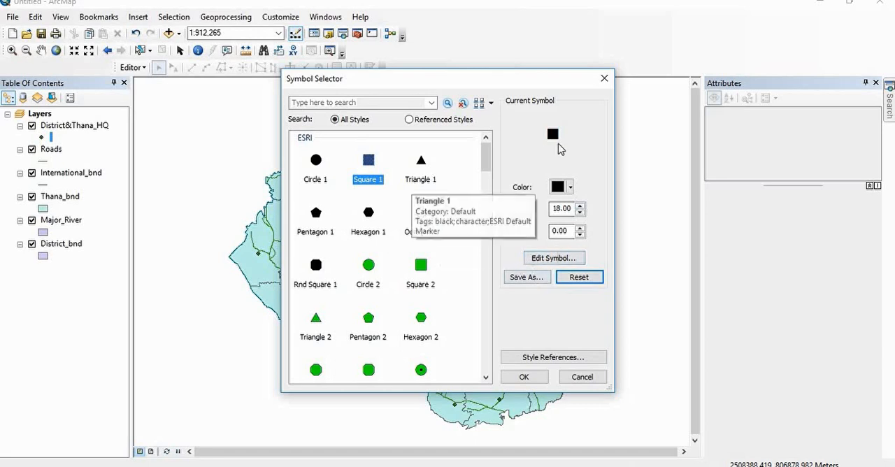
left_click(571, 187)
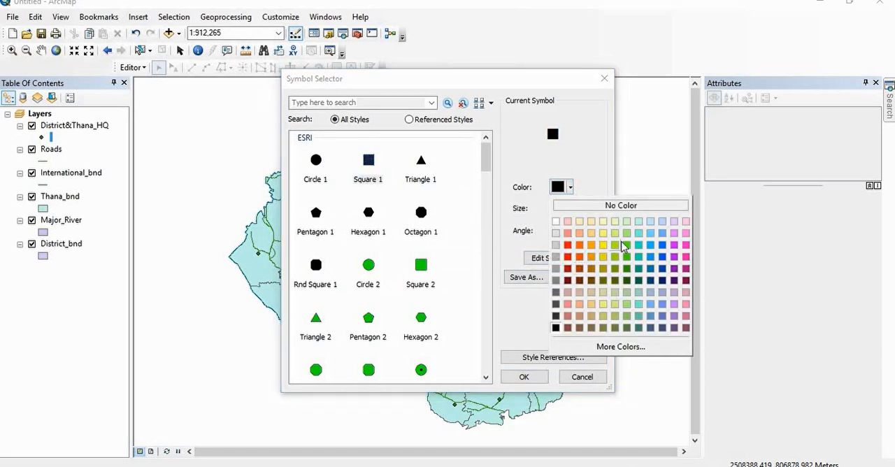
left_click(567, 246)
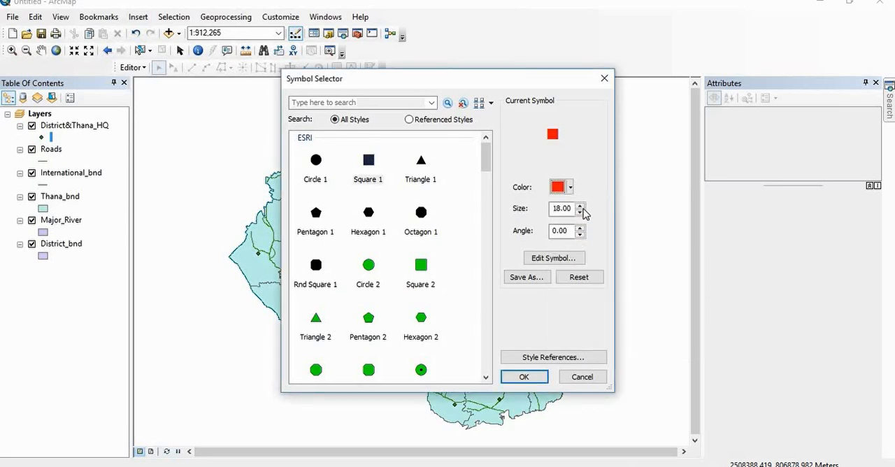
left_click(535, 377)
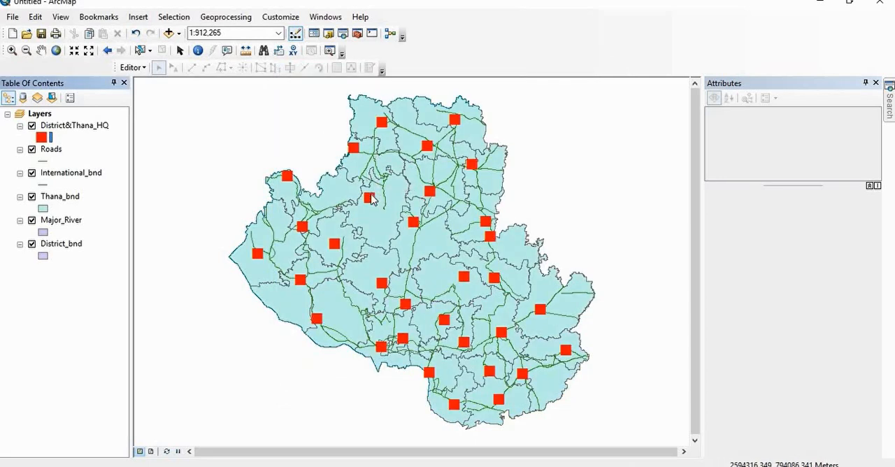
Step: Symbolize the Roads layer with the Major Road line style in medium gray
left_click(44, 161)
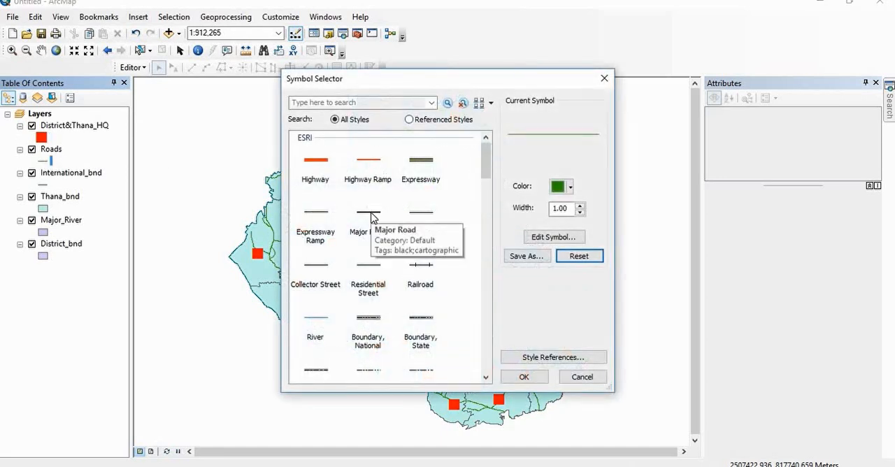
left_click(369, 213)
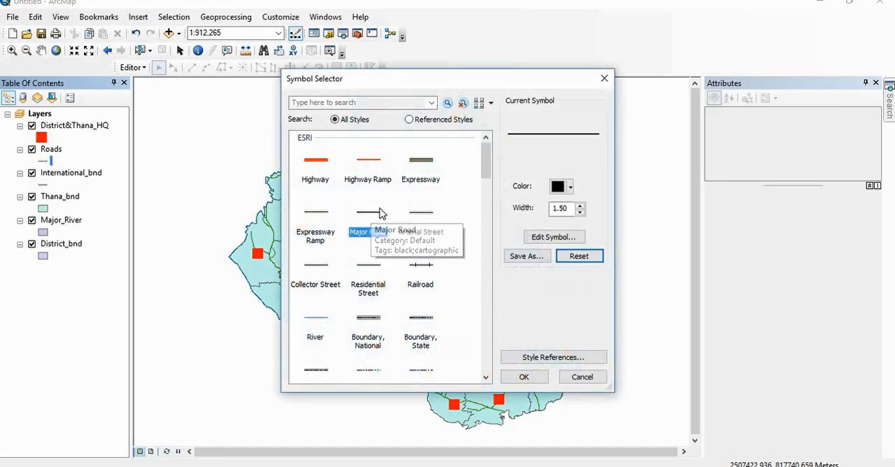
left_click(570, 187)
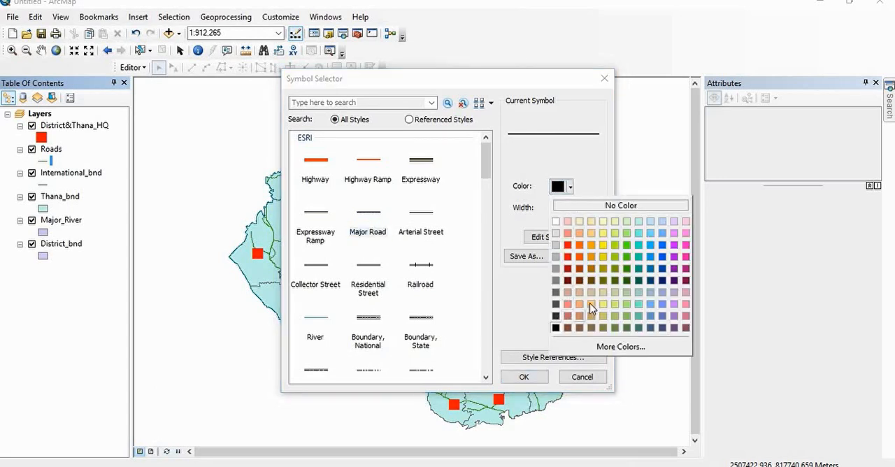
left_click(557, 281)
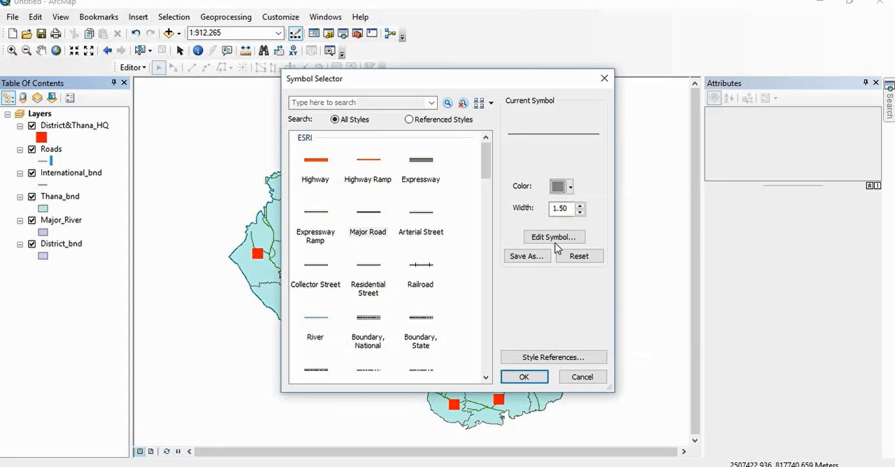
left_click(535, 376)
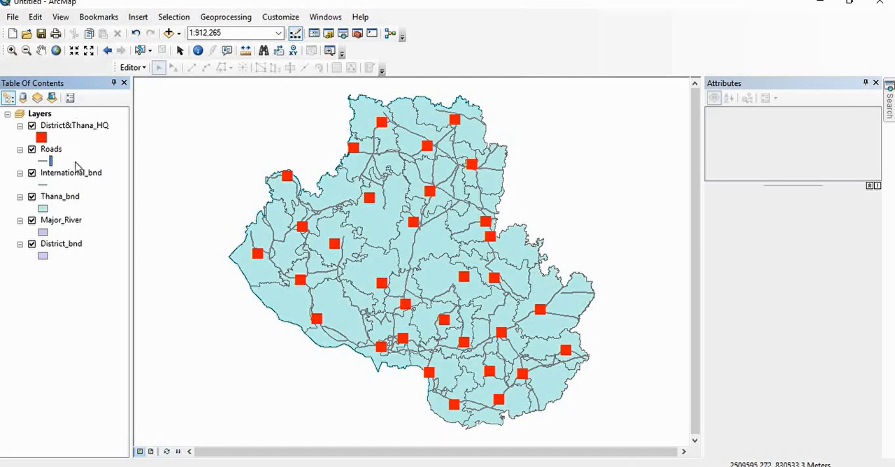
Step: Symbolize the International_bnd layer with the Boundary, State line style, width 2, in black
left_click(44, 185)
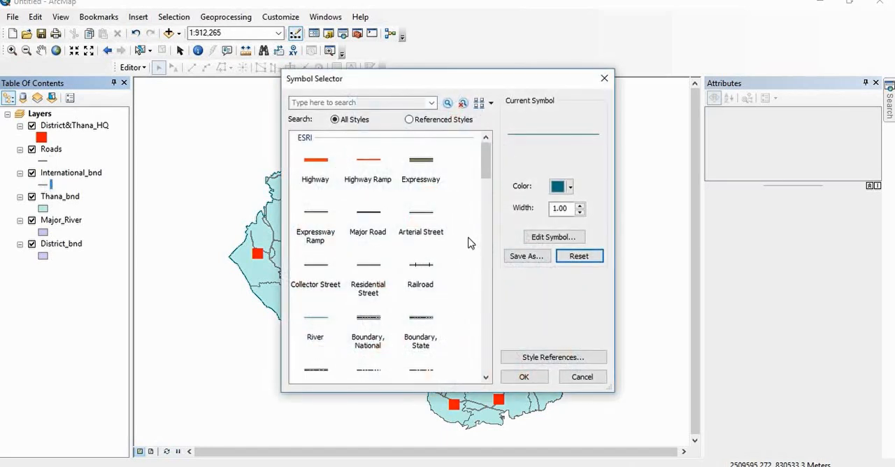
left_click(428, 320)
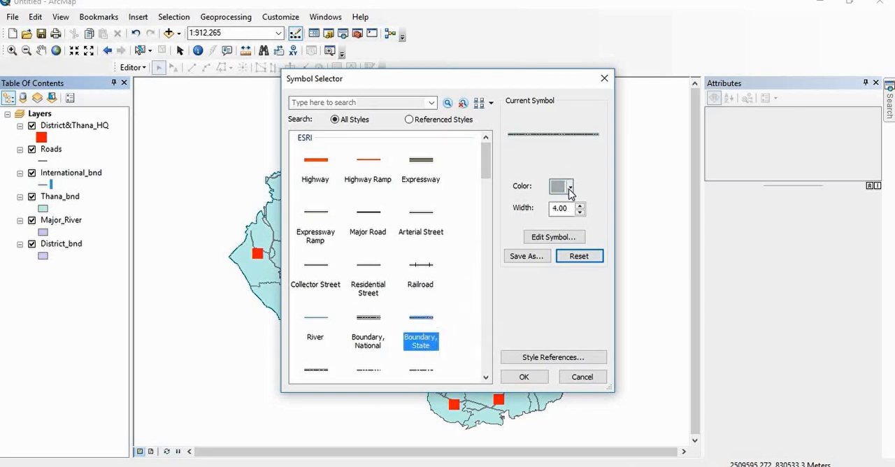
left_click(579, 207)
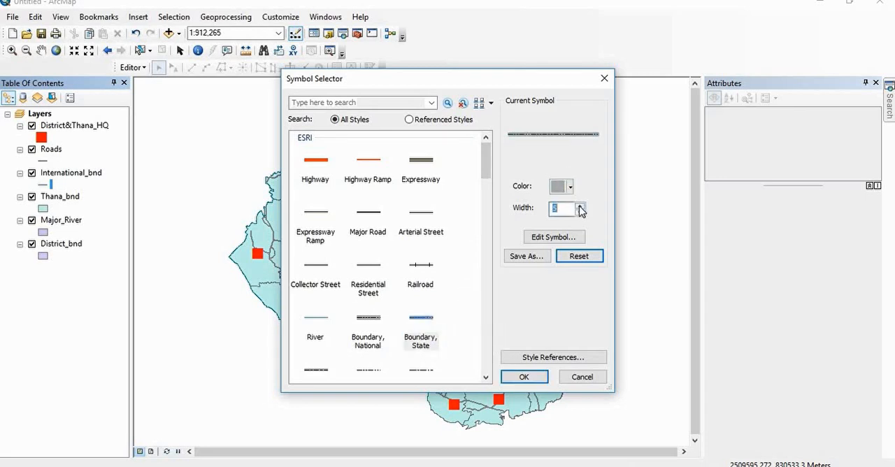
left_click(580, 212)
left_click(580, 212)
left_click(580, 212)
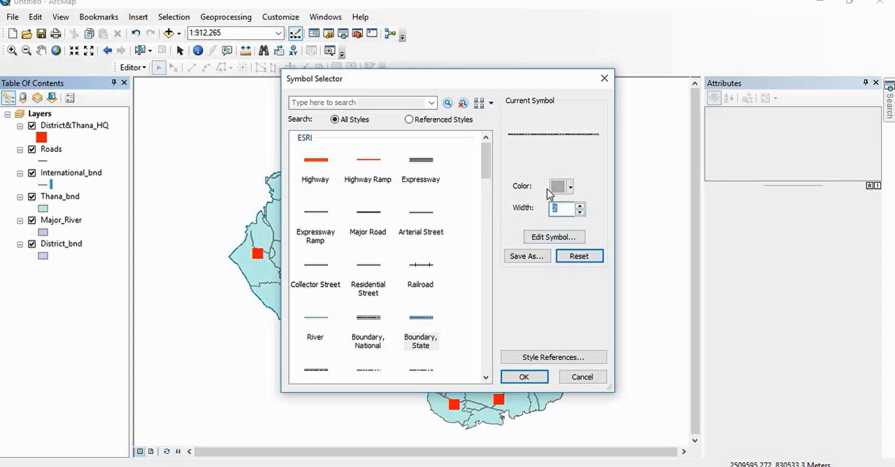
left_click(571, 188)
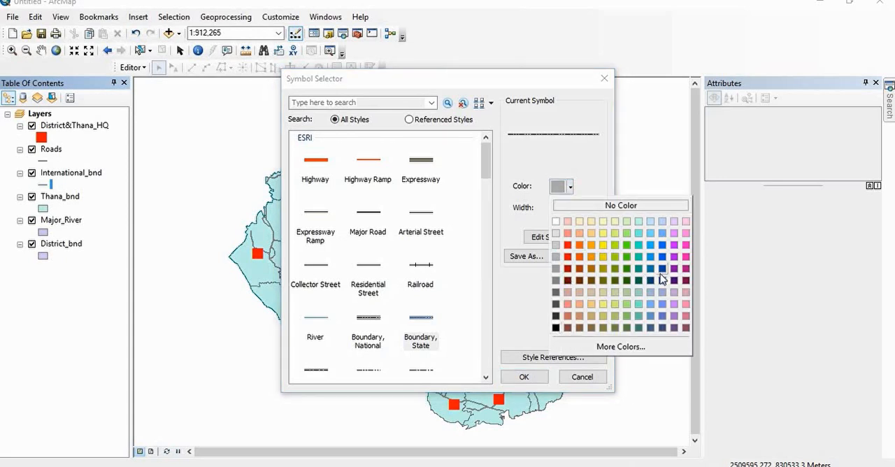
left_click(556, 328)
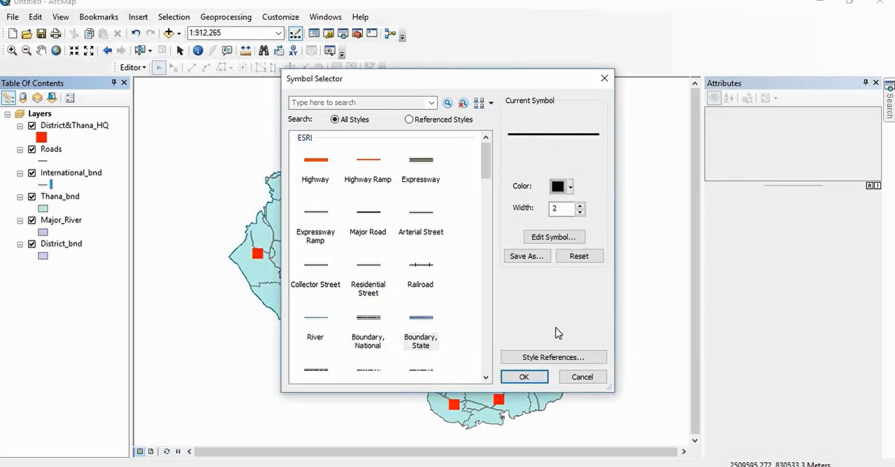
left_click(523, 376)
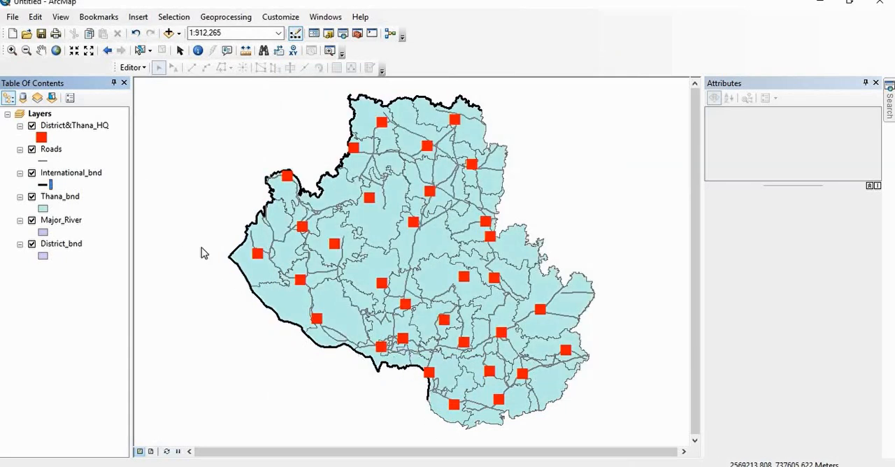
Step: Set the Thana_bnd layer's fill color to dark teal green
left_click(43, 209)
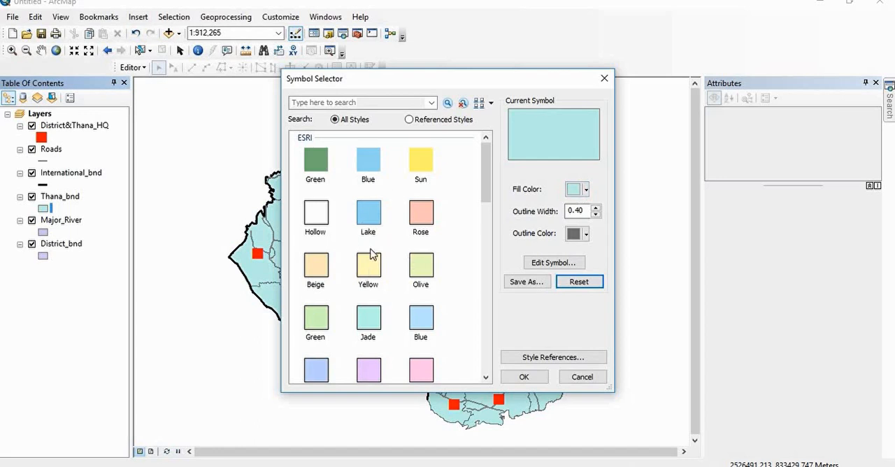
scroll(371, 254, "down", 5)
scroll(373, 247, "up", 5)
scroll(433, 248, "down", 3)
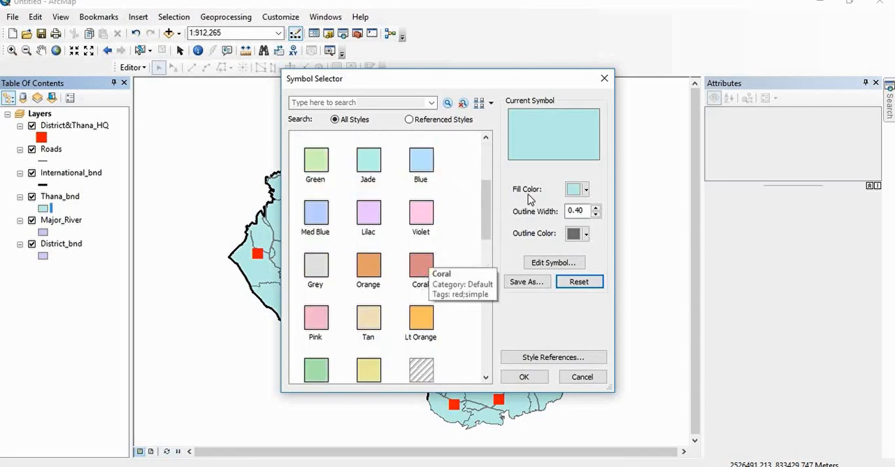
left_click(579, 190)
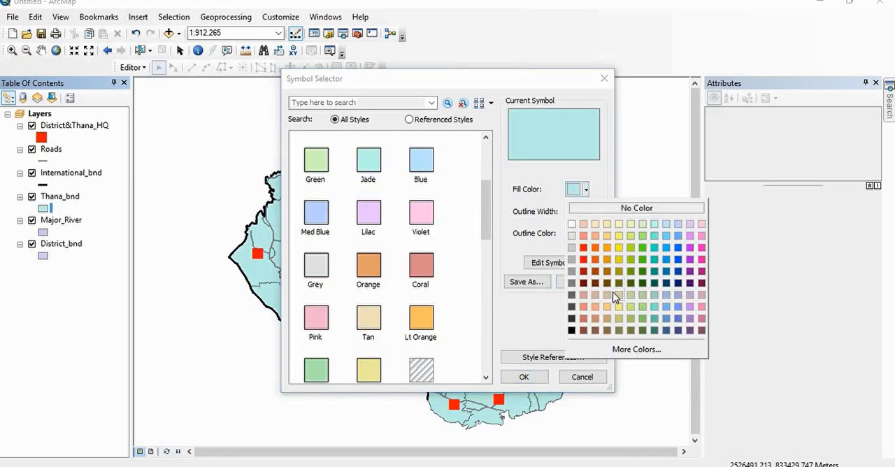
left_click(654, 283)
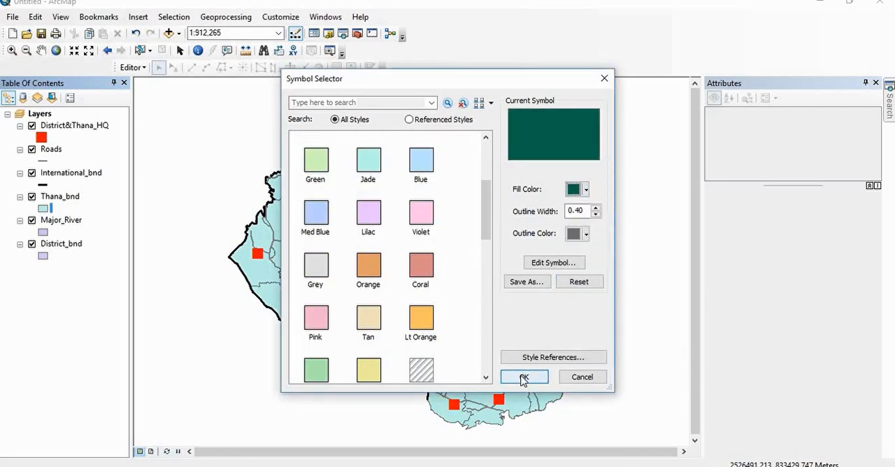
left_click(523, 377)
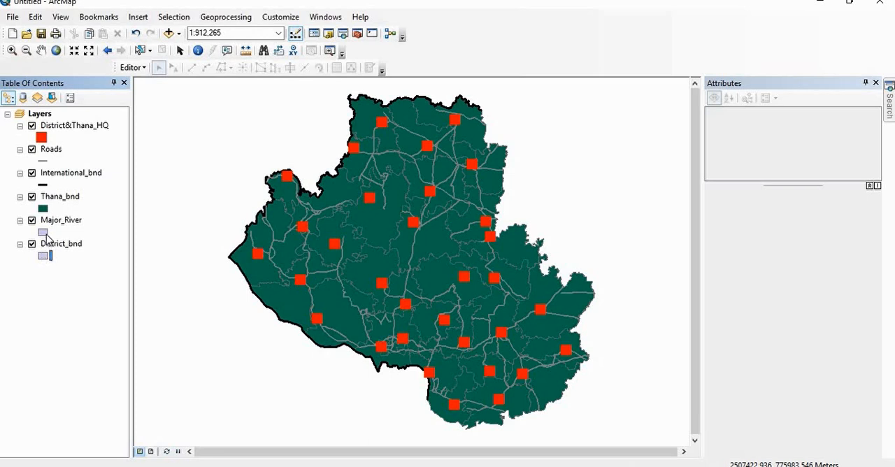
Step: Set the Major_River layer's fill color to Ultra Blue
left_click(44, 231)
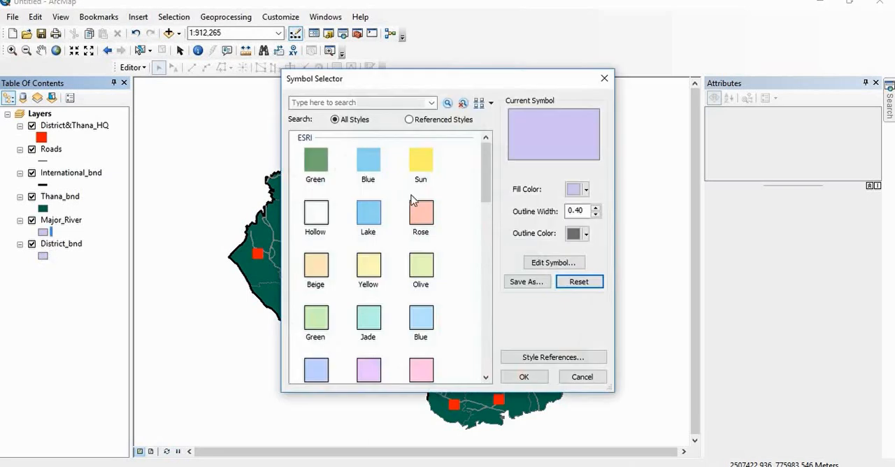
left_click(586, 190)
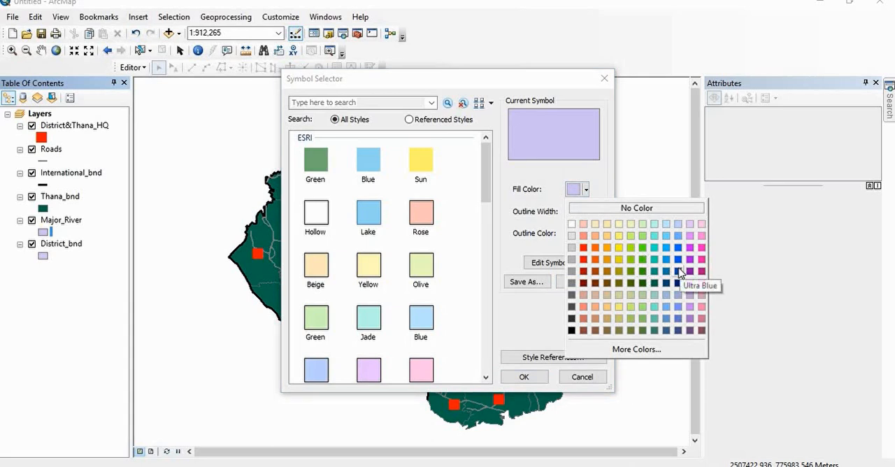
left_click(678, 271)
left_click(534, 376)
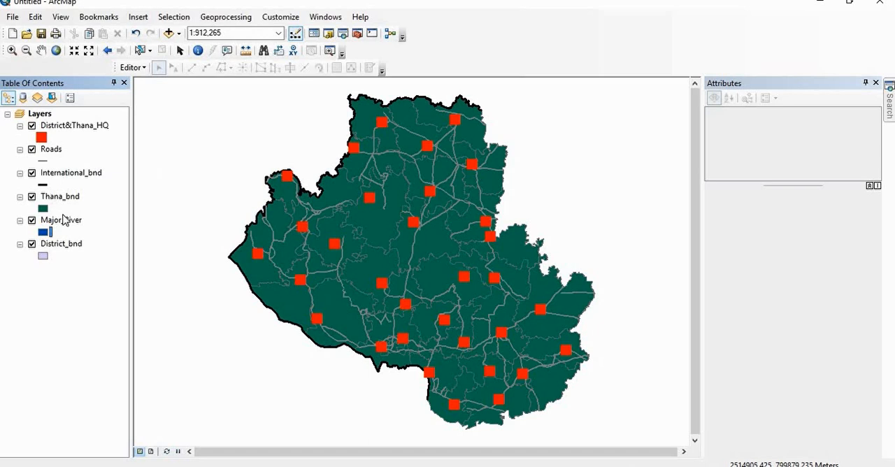
Step: Move the Major_River layer above Thana_bnd in the layer order and inspect the river on the map
left_click_drag(64, 223, 69, 194)
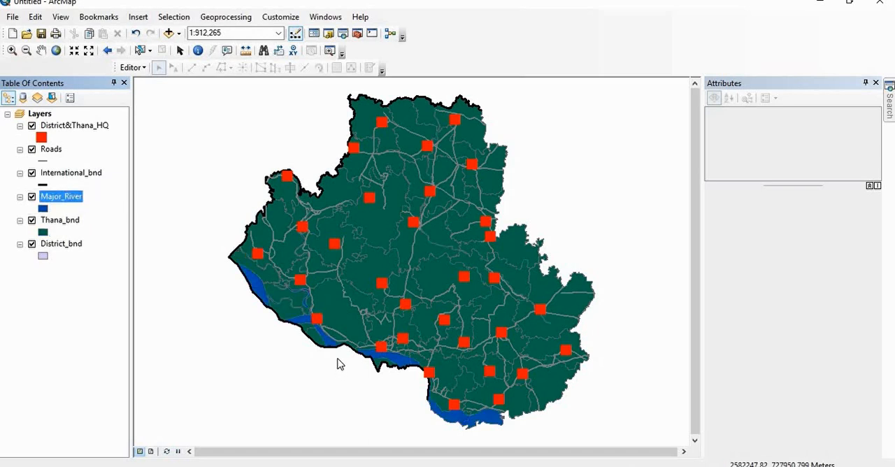
scroll(339, 360, "up", 1)
scroll(338, 361, "down", 3)
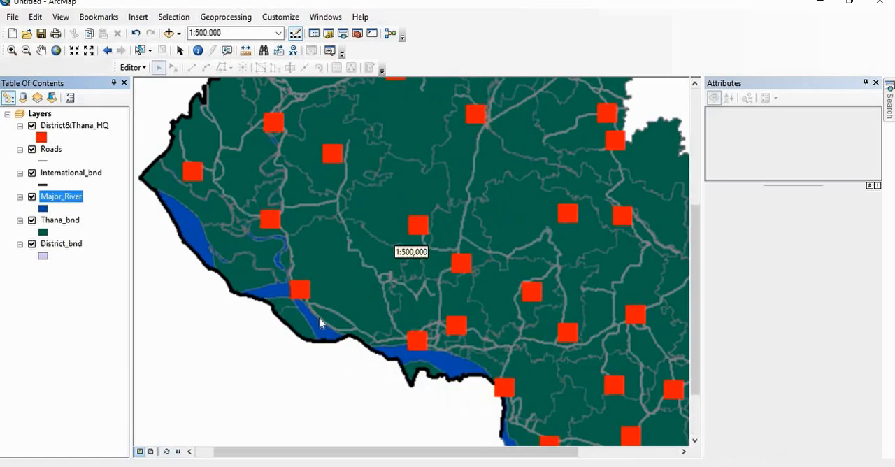
scroll(300, 318, "up", 2)
scroll(297, 316, "up", 2)
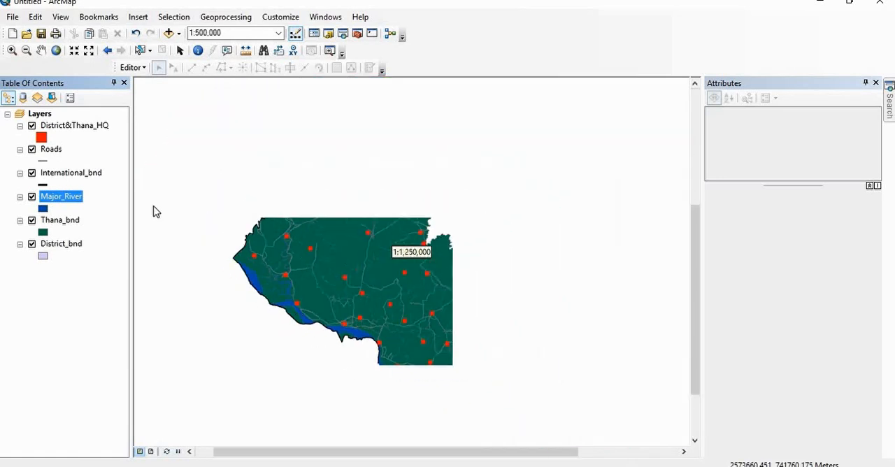
Step: Set the District_bnd layer's fill color to bright pink
left_click(43, 256)
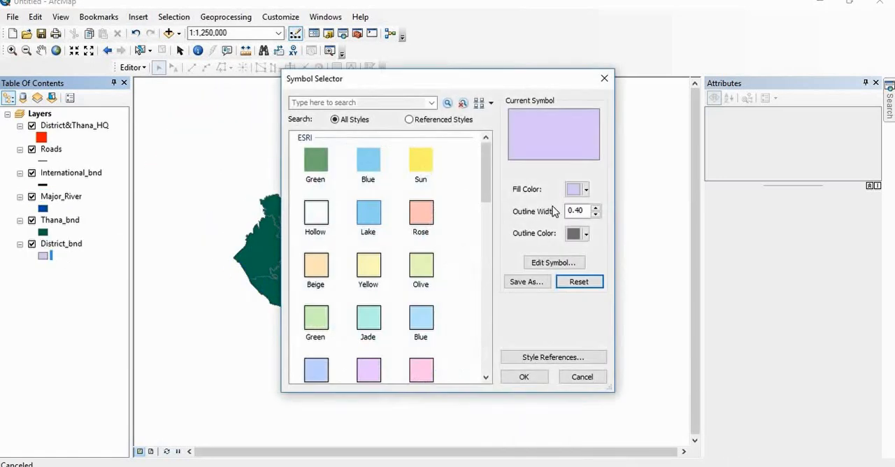
left_click(575, 188)
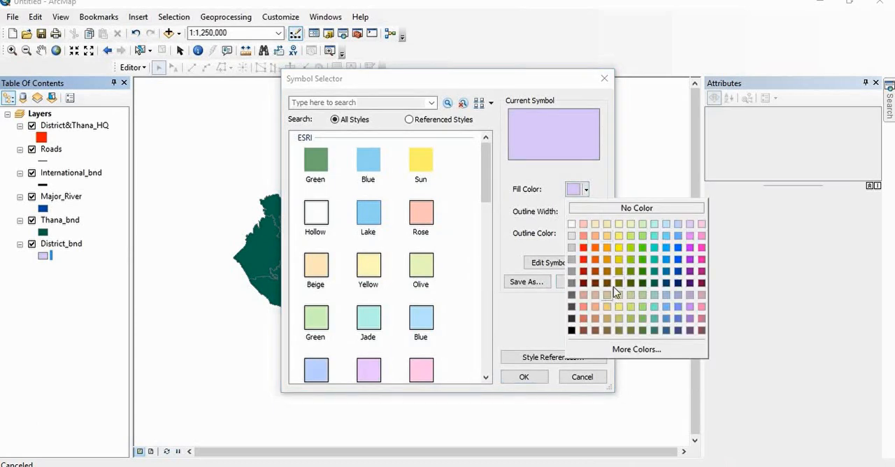
left_click(701, 248)
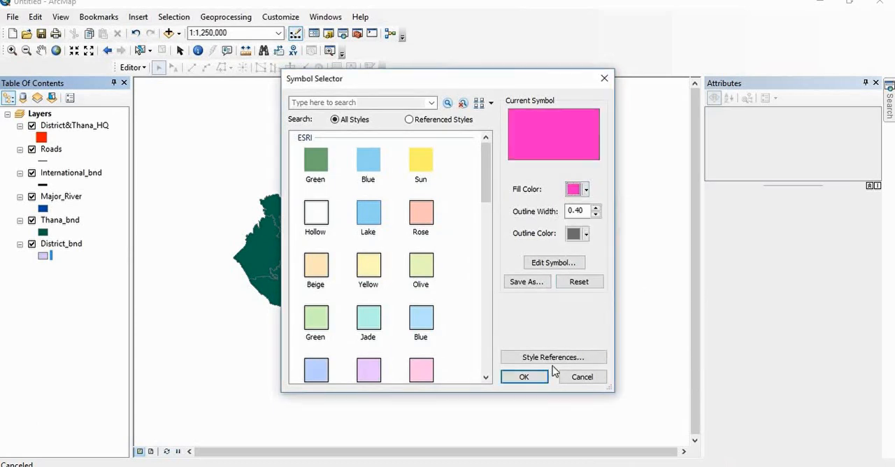
left_click(537, 378)
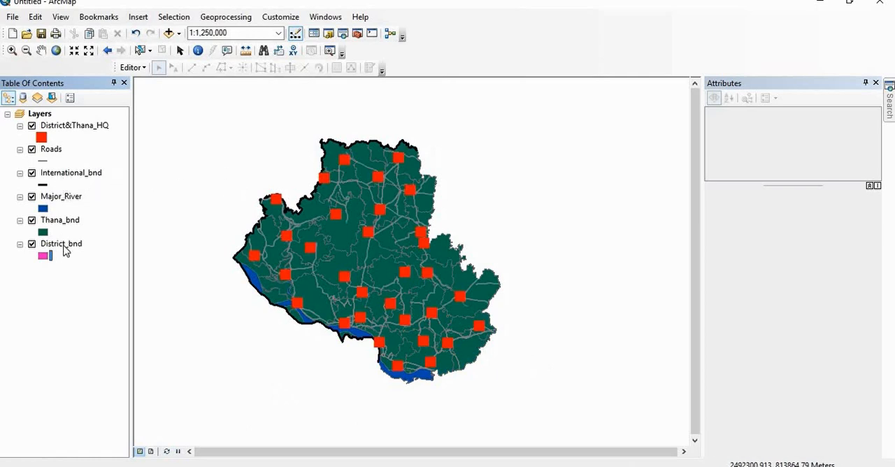
Step: Move the District_bnd layer above Thana_bnd to preview it, and return it to the end of the layer order
left_click_drag(65, 240, 68, 218)
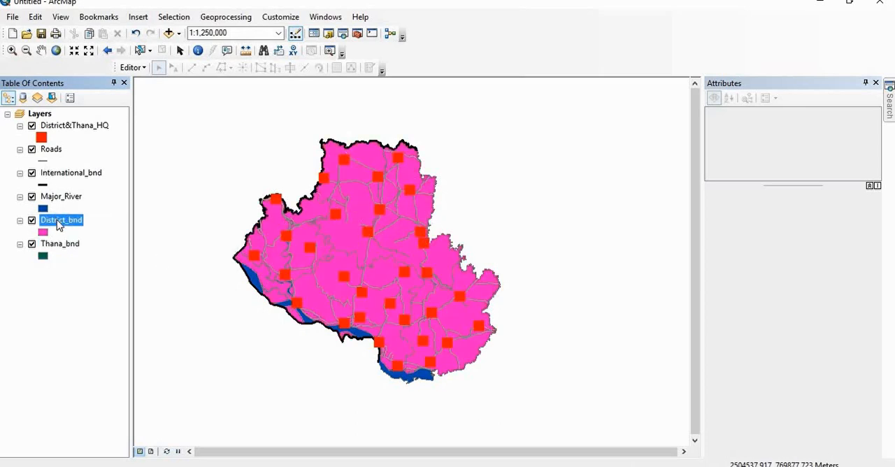
left_click_drag(60, 224, 65, 260)
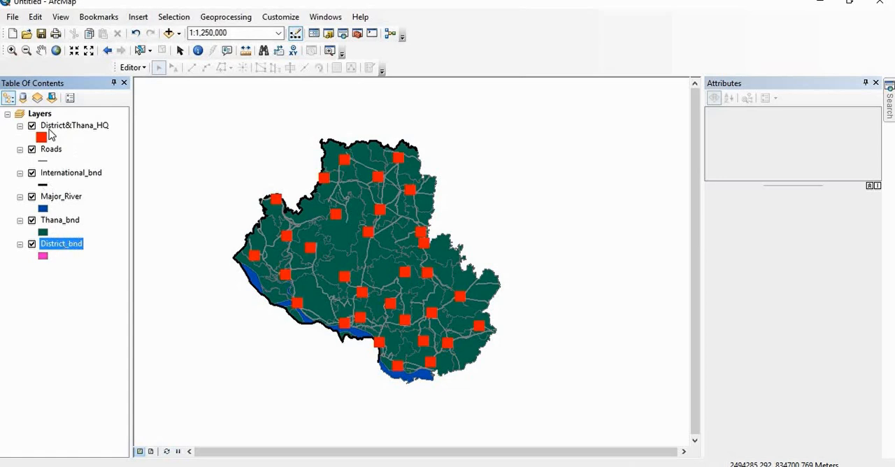
Step: Hide the District&Thana_HQ, Roads, International_bnd, Major_River and Thana_bnd layers, leaving only District_bnd displayed
left_click(31, 149)
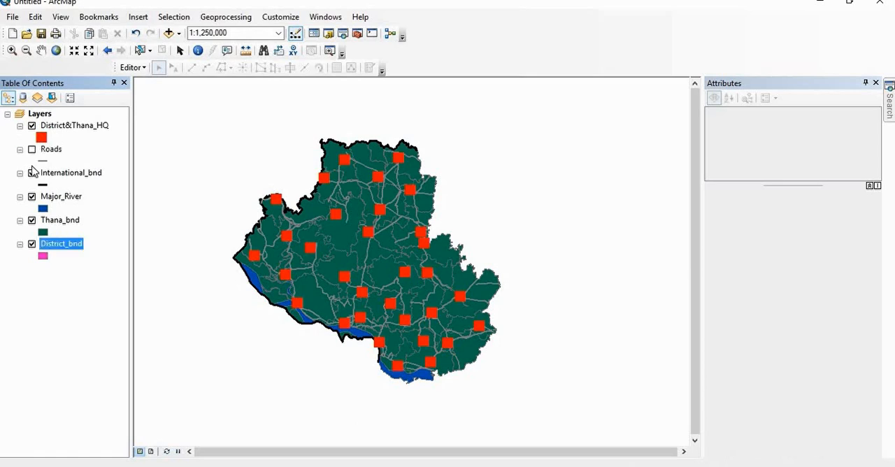
left_click(31, 172)
left_click(31, 198)
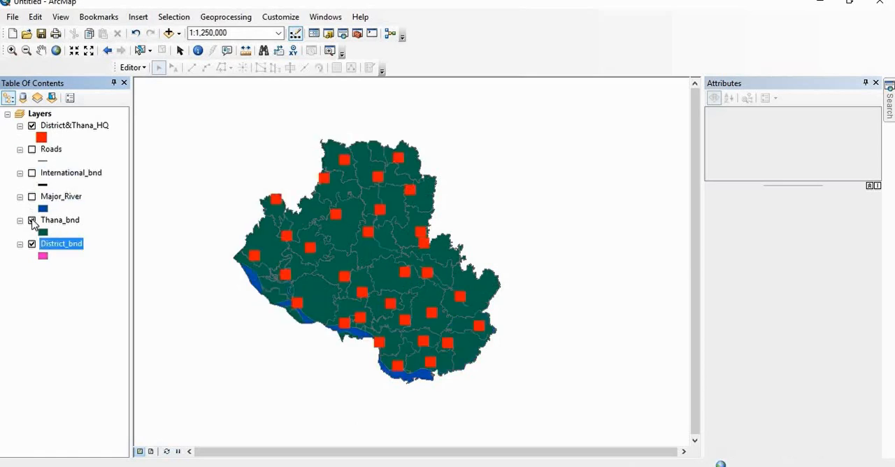
left_click(32, 220)
left_click(32, 244)
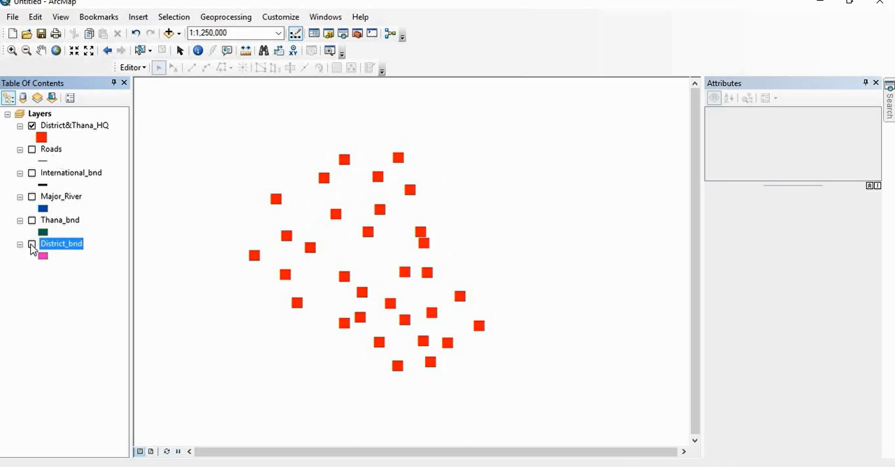
left_click(32, 245)
left_click(32, 126)
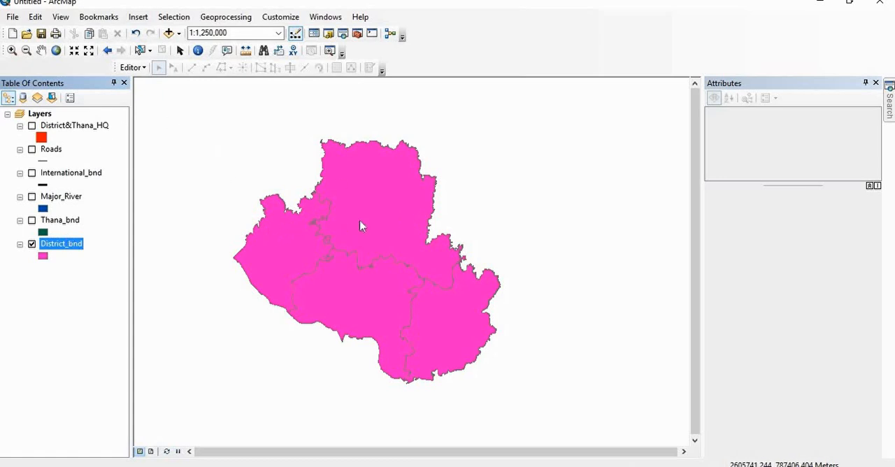
Step: Switch the District_bnd layer's symbology from a single symbol to unique-value categories based on the DISTNAME field
right_click(62, 248)
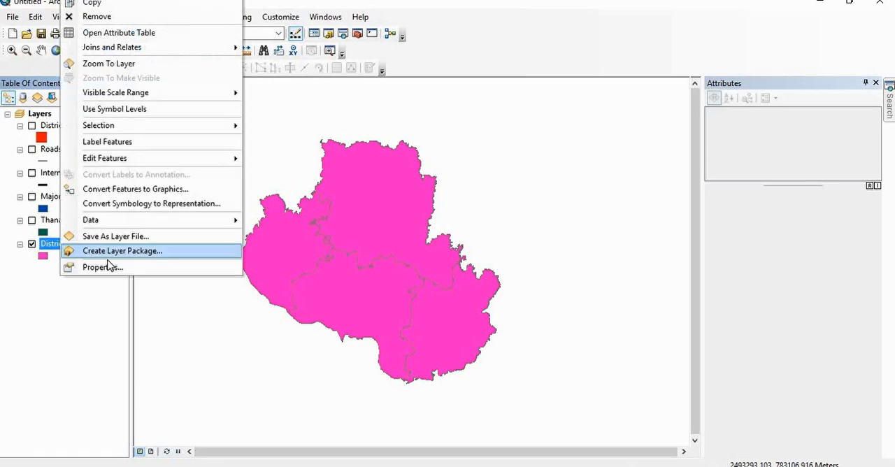
left_click(109, 271)
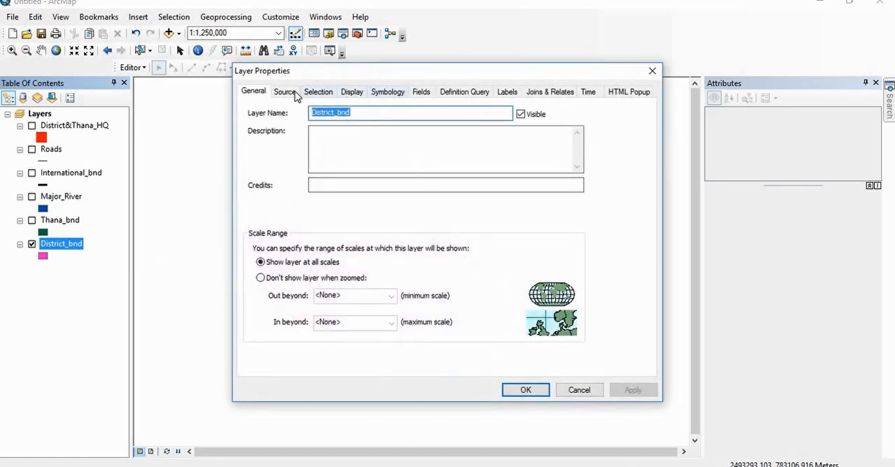
left_click(388, 93)
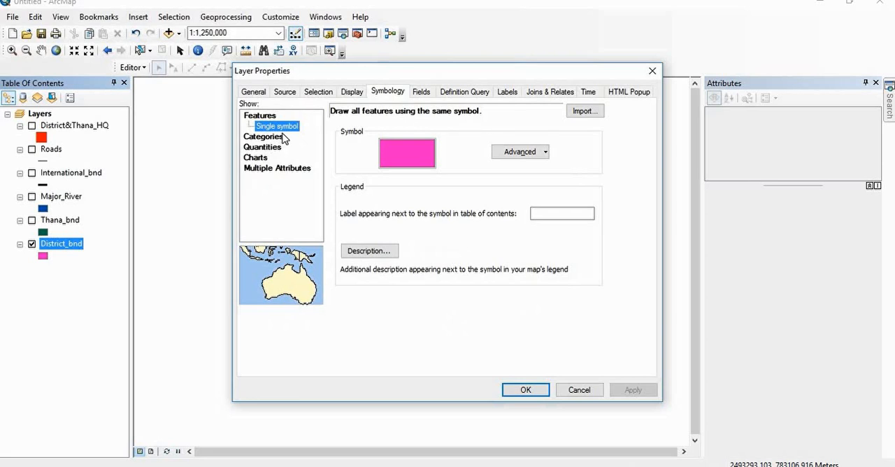
left_click(420, 162)
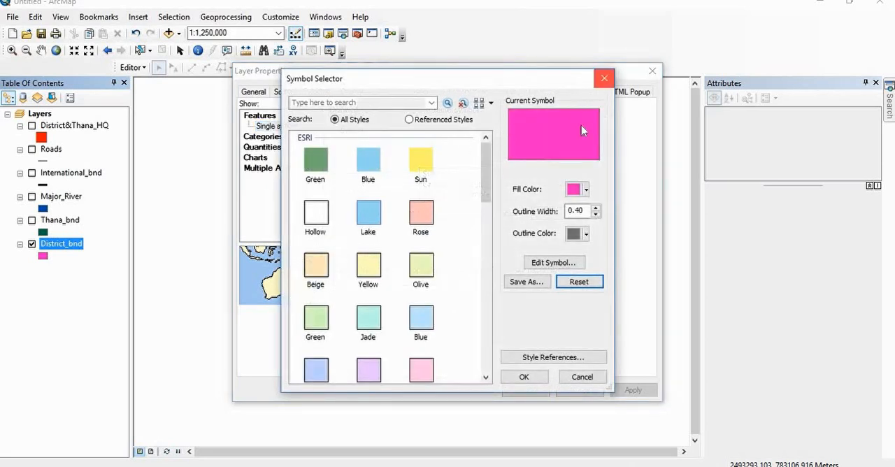
left_click(604, 79)
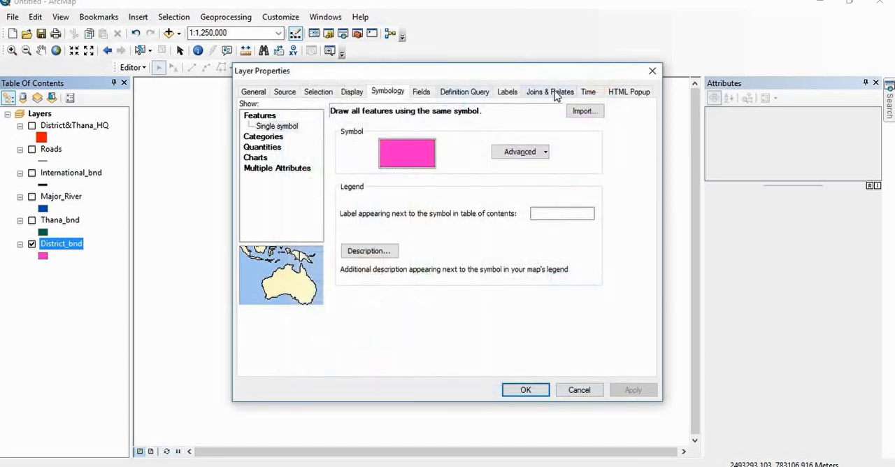
left_click(272, 137)
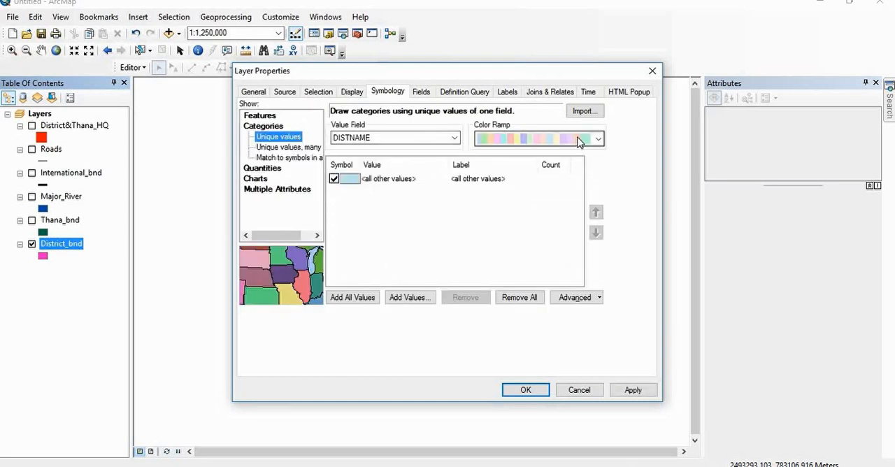
Step: Choose a dark multicolored ramp for District_bnd, add all DISTNAME values and apply the categorized symbology
left_click(598, 139)
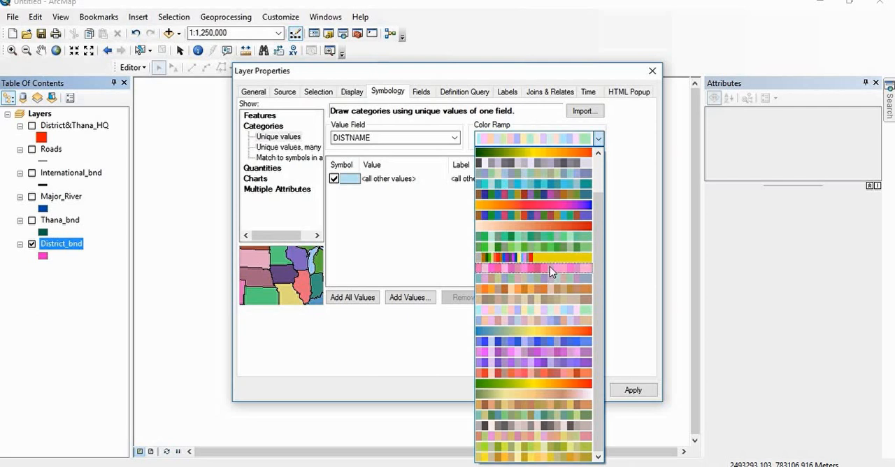
left_click(555, 193)
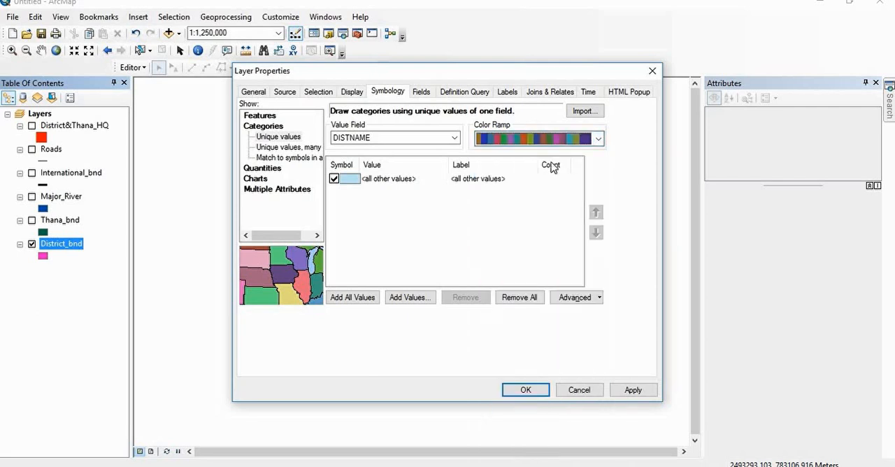
left_click(391, 179)
left_click(356, 299)
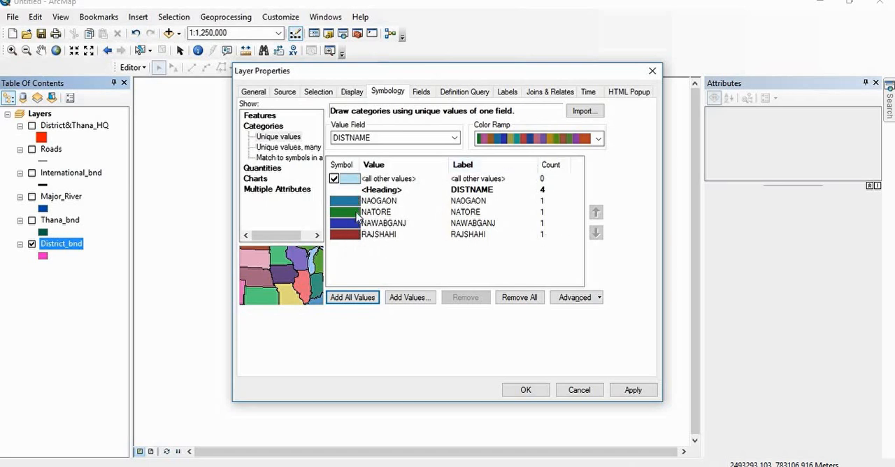
left_click(531, 391)
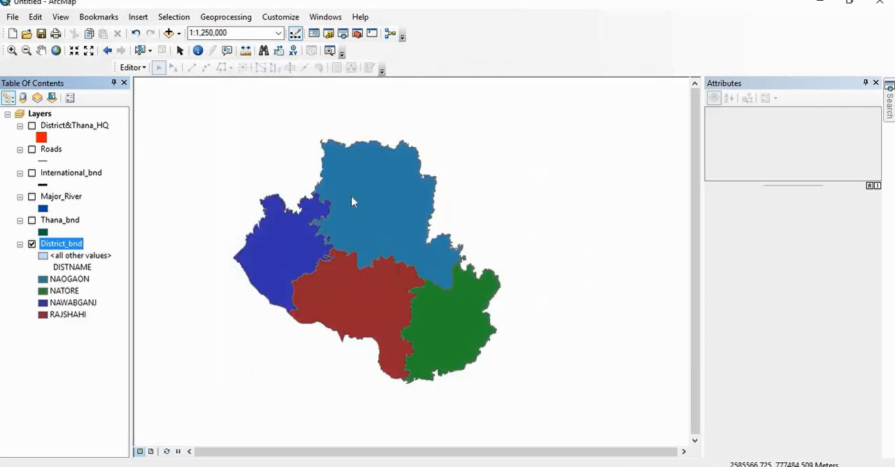
Step: Label the District_bnd features on the map and examine the district records in the layer's attribute table
right_click(58, 246)
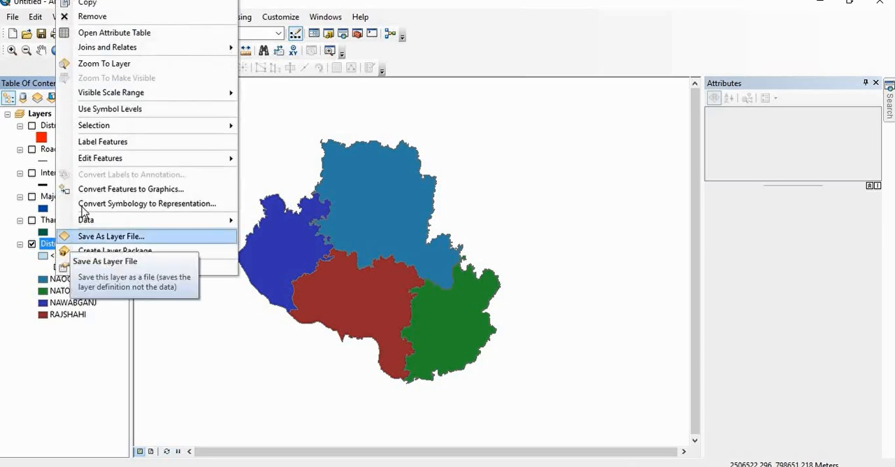
left_click(120, 145)
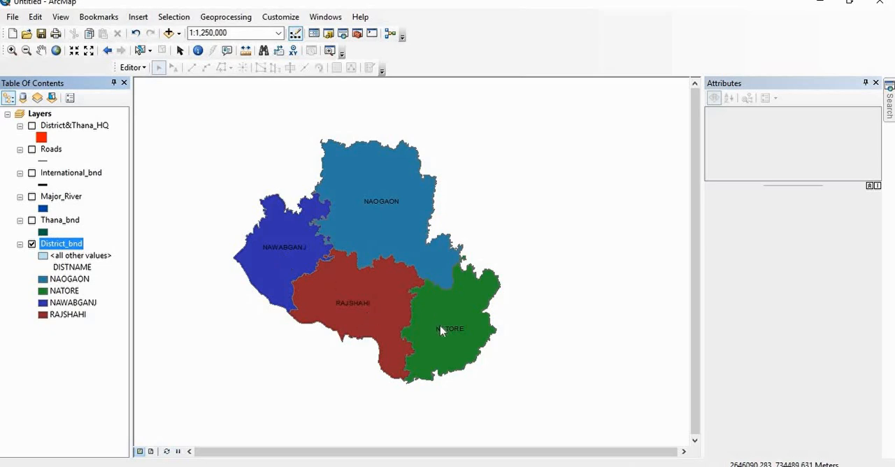
right_click(59, 249)
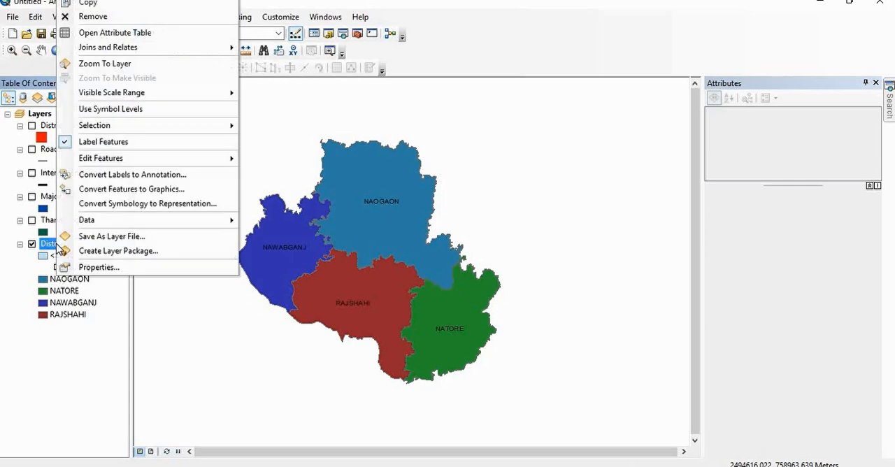
left_click(112, 33)
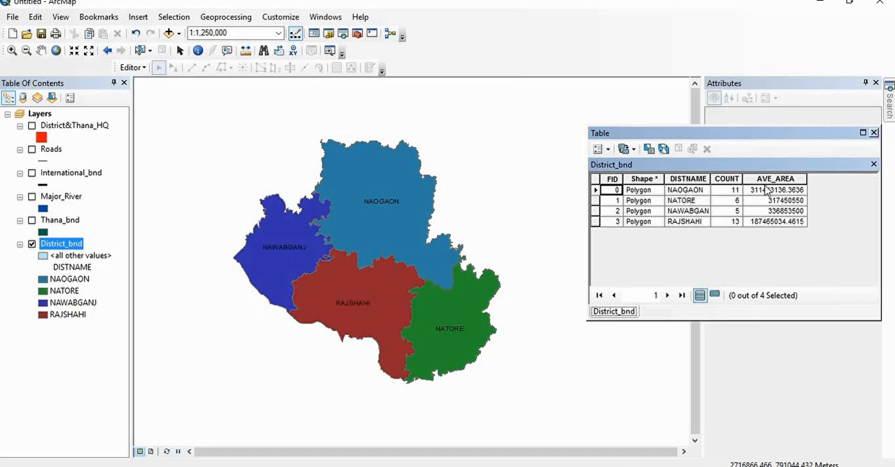
left_click(873, 164)
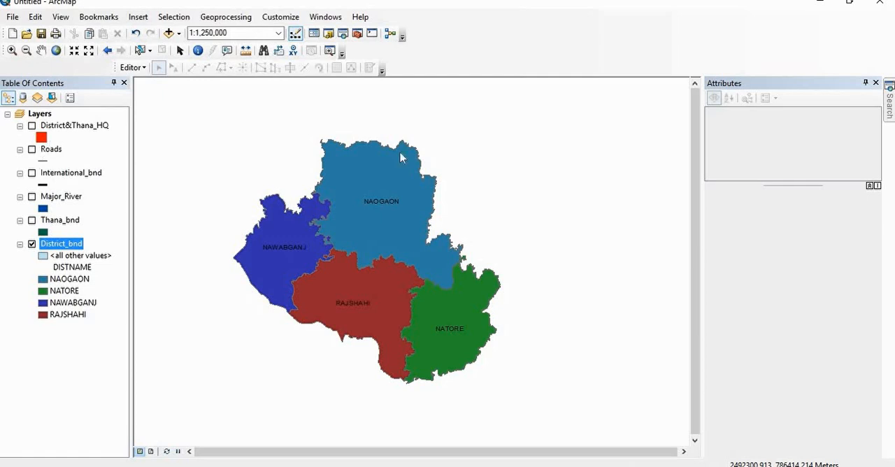
Step: Change the District&Thana_HQ layer's marker to the green Circle 2 symbol and show the layer on the map
left_click(42, 138)
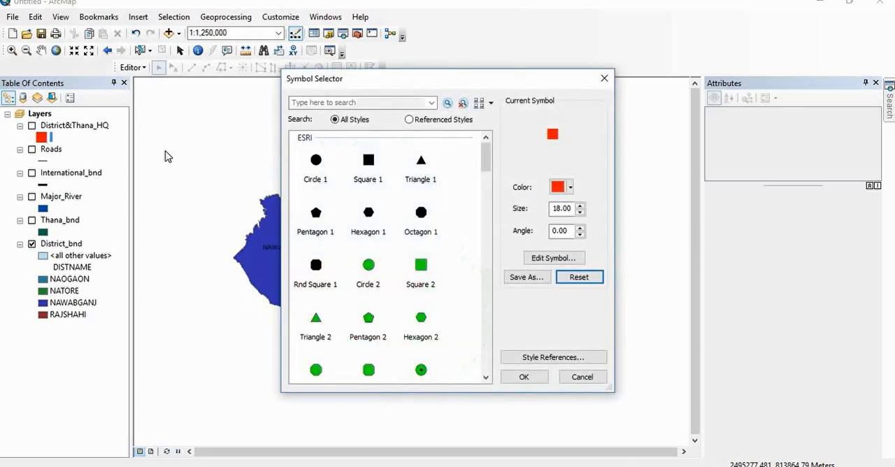
left_click(369, 267)
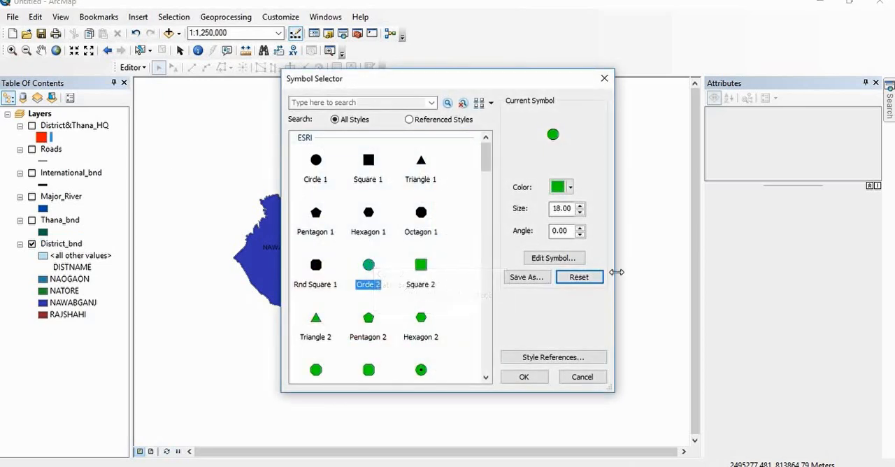
left_click(534, 378)
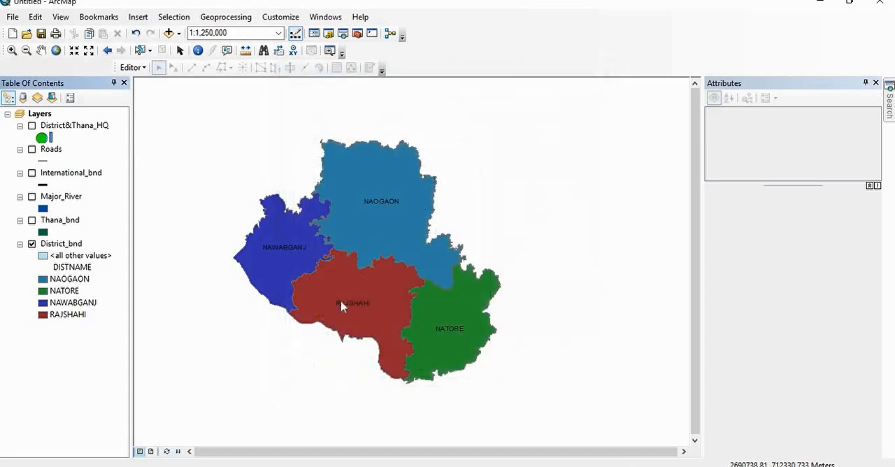
left_click(31, 126)
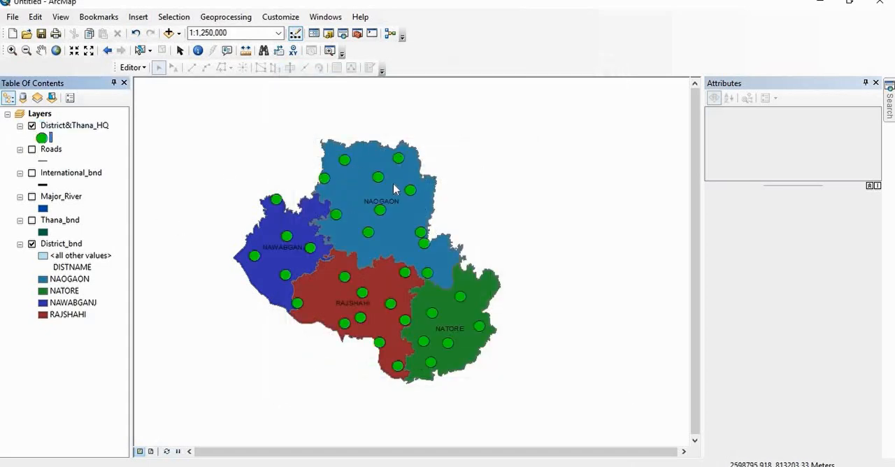